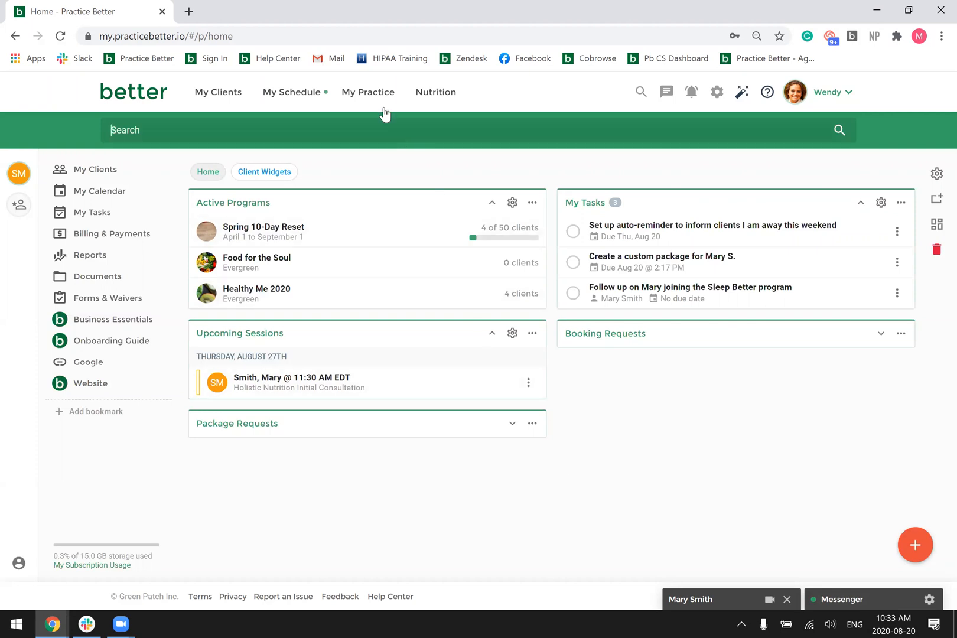
Open the Staying Healthy protocol template for editing from the practice's protocol templates.
mouse_move(384, 102)
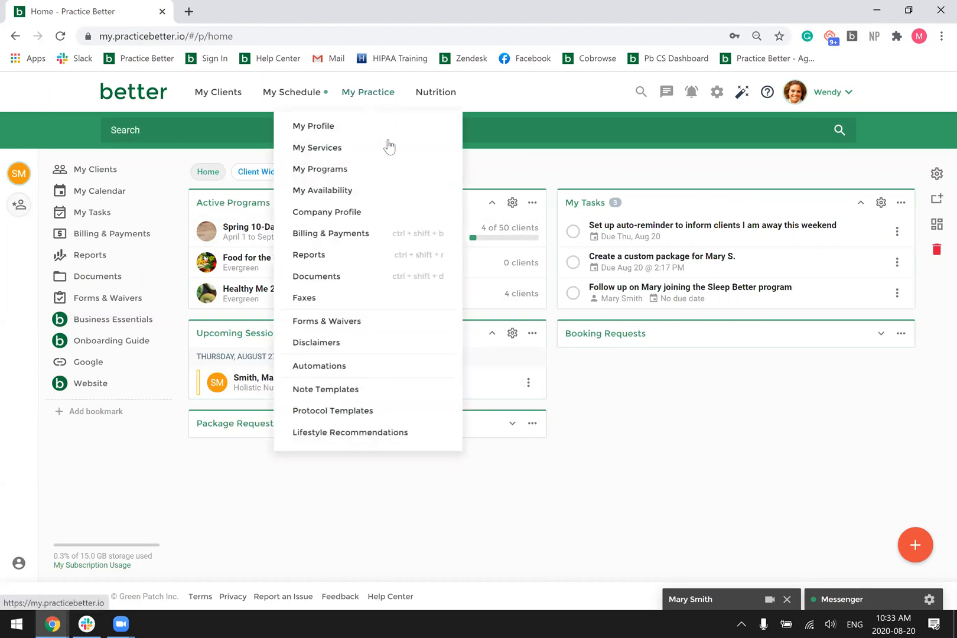
left_click(403, 412)
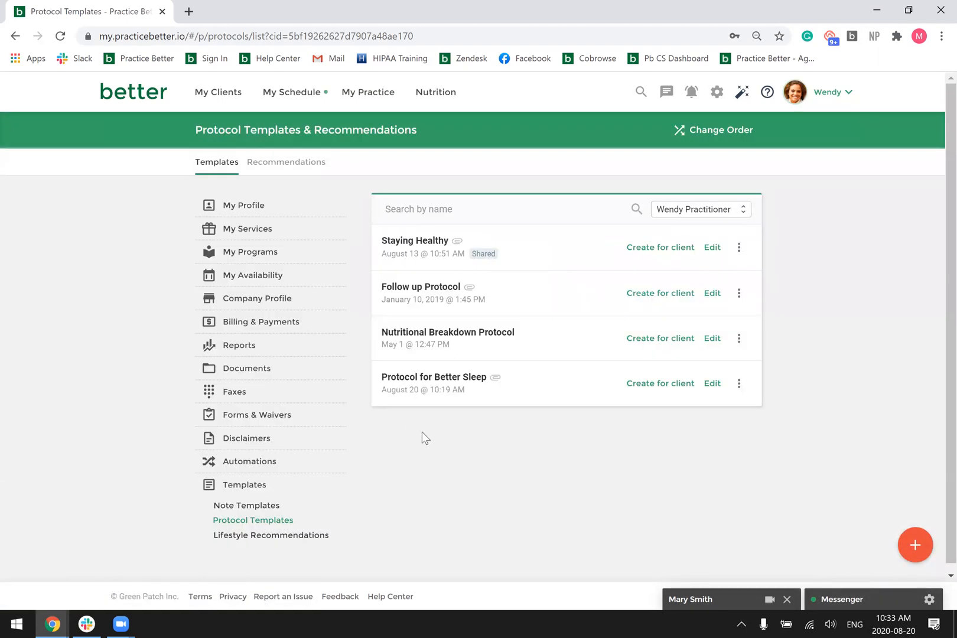
left_click(913, 553)
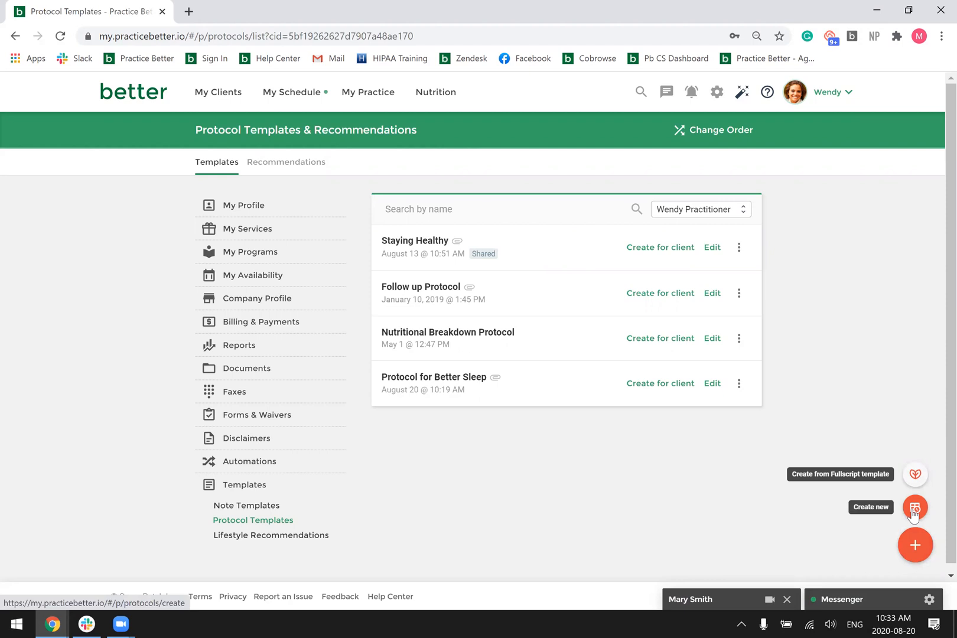
left_click(707, 249)
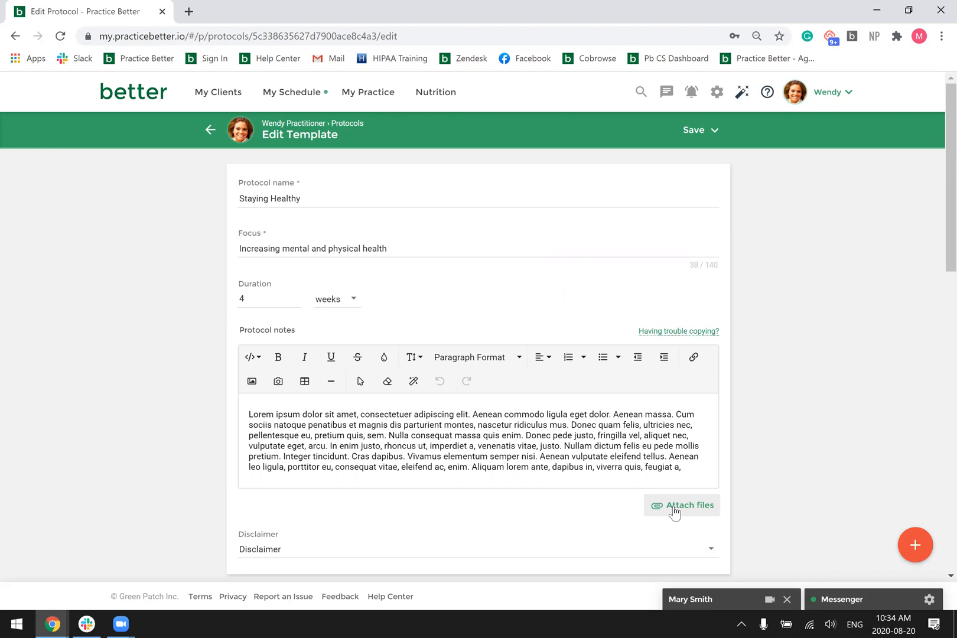
Examine the blank food recommendation form for the template and return without adding an entry.
scroll(822, 428, "down", 5)
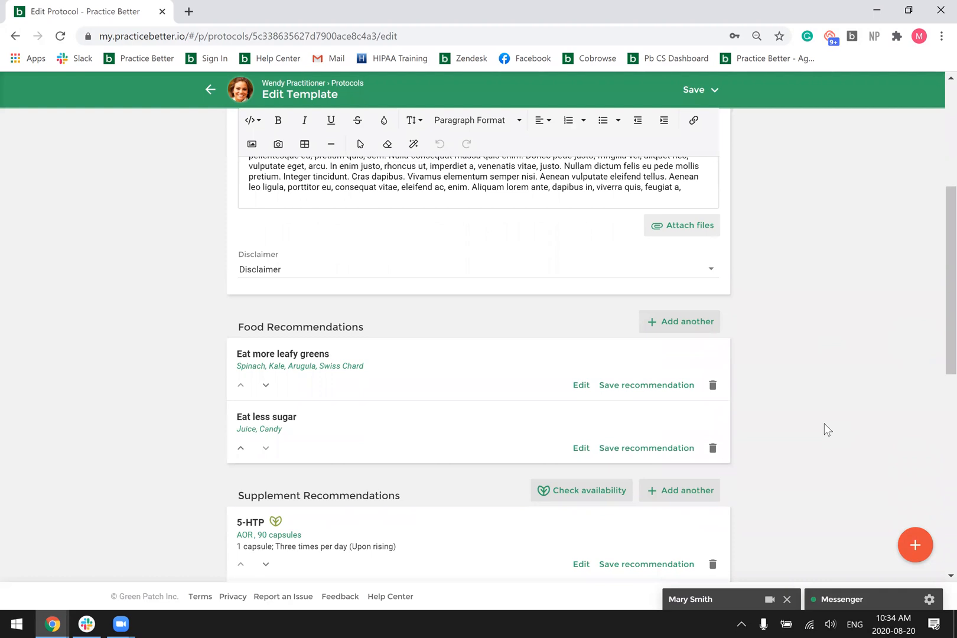
left_click(684, 324)
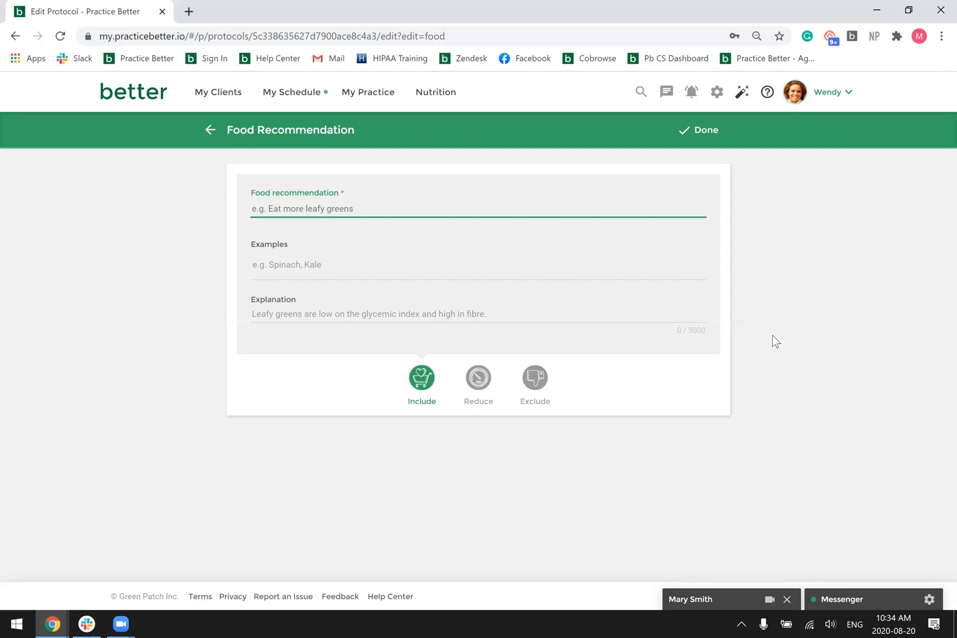
left_click(211, 131)
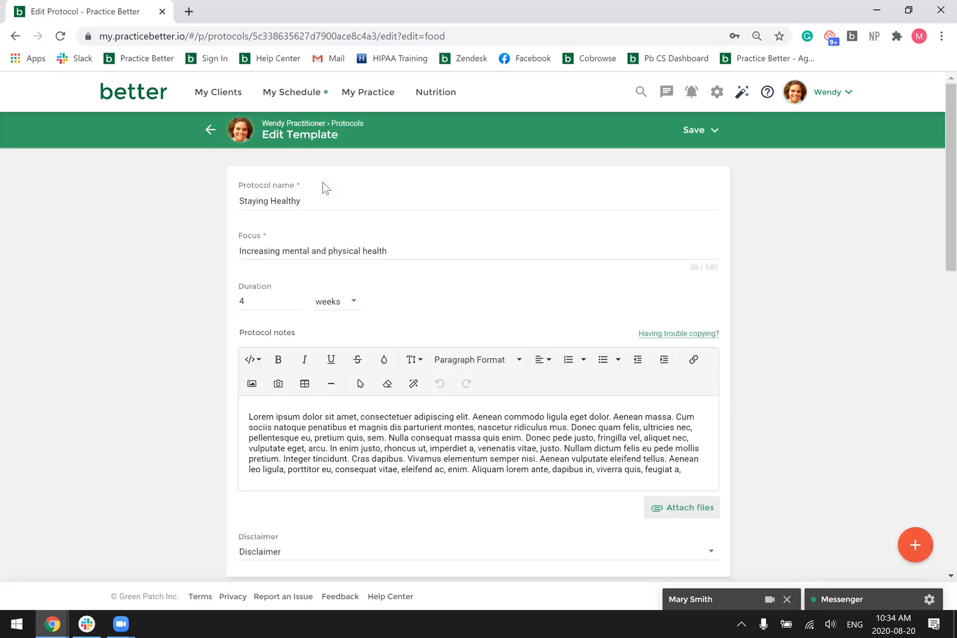
Start another supplement recommendation and view the personal supplements, the supplement database and the Fullscript catalog as sources.
scroll(683, 337, "down", 10)
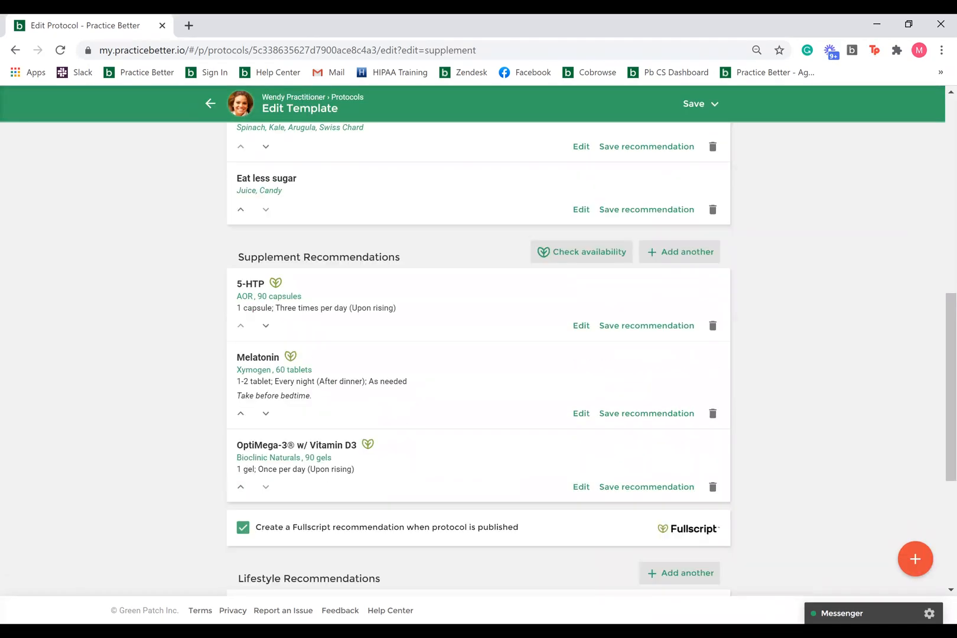
left_click(690, 254)
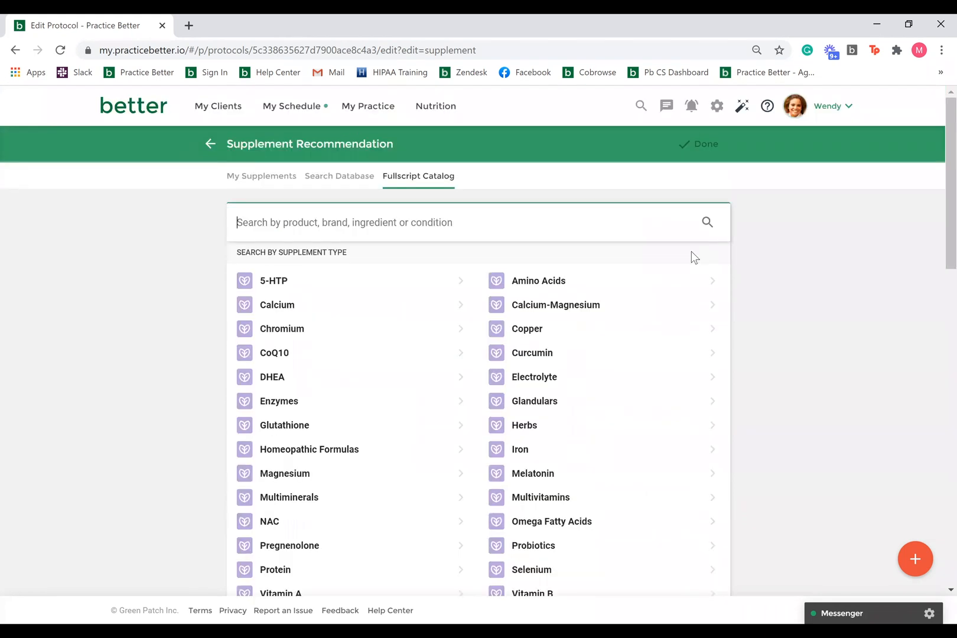
left_click(266, 179)
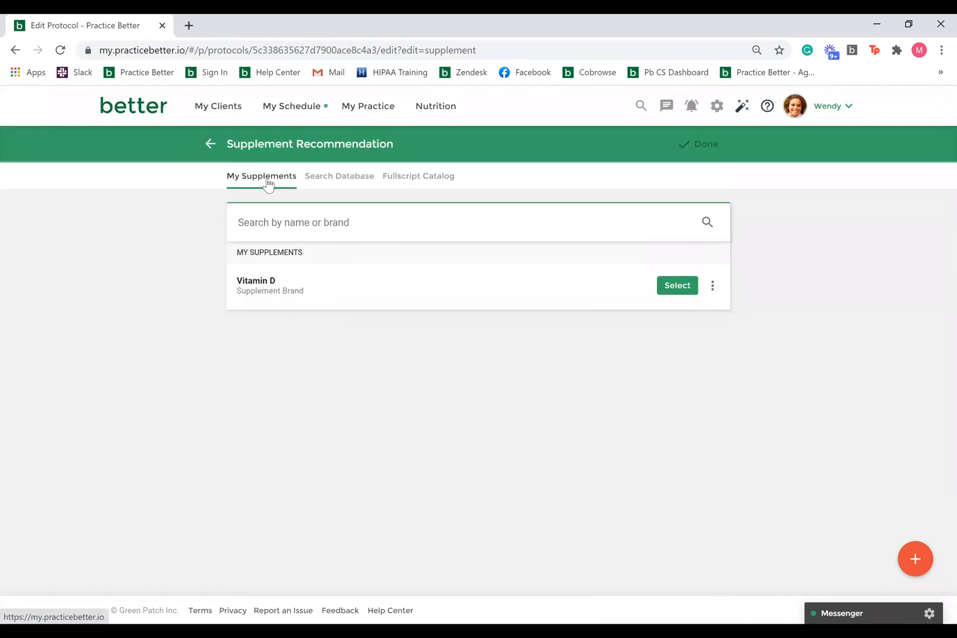
mouse_move(447, 118)
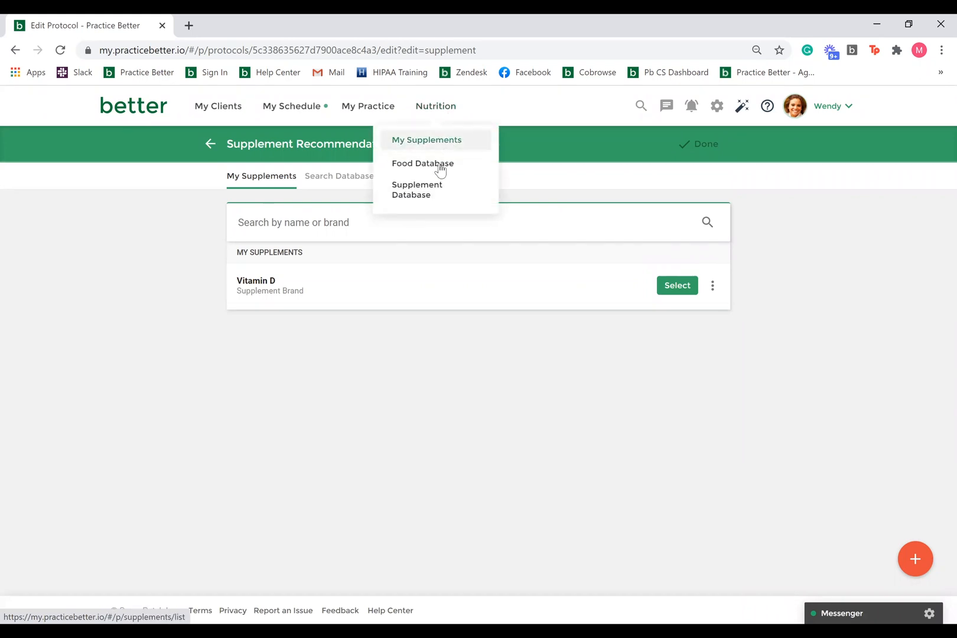
left_click(358, 184)
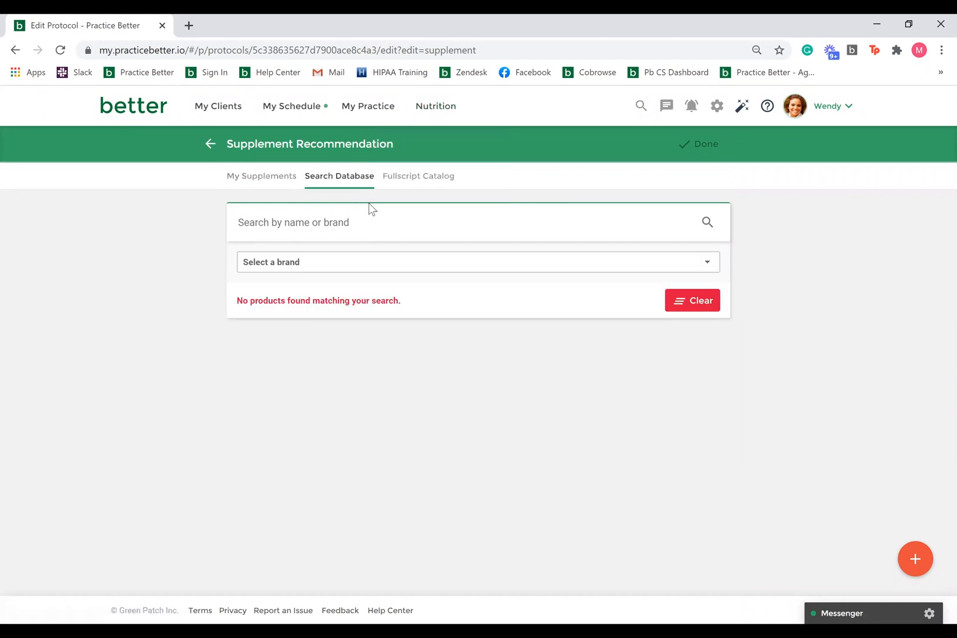
left_click(411, 183)
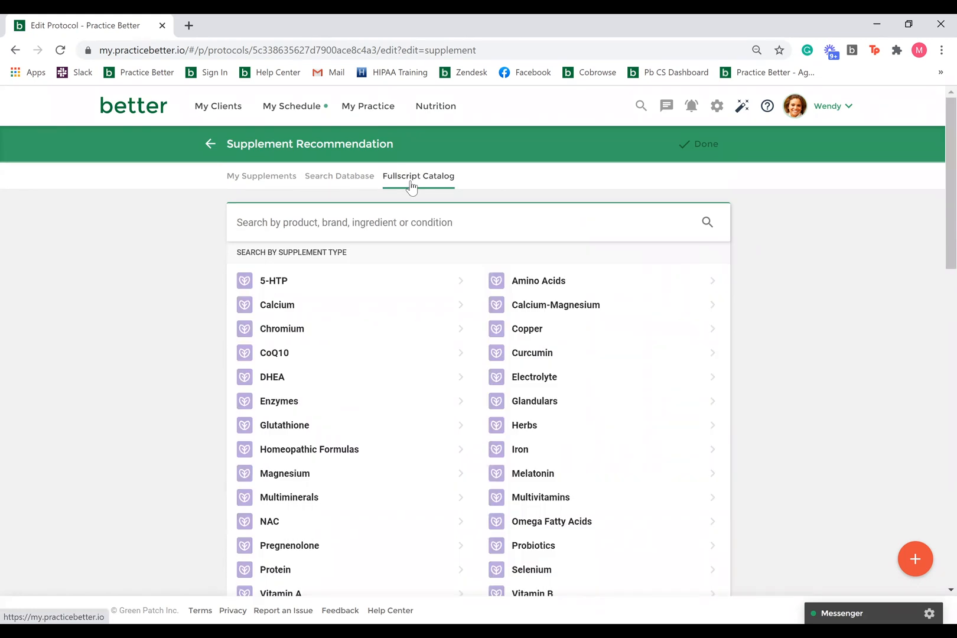
Compare Advanced Gut Health - Probiotic 5 billion KIDS, Immune Builder - 5 Mushroom Formula and P-5-P from the 5-HTP catalog products, and choose P-5-P.
left_click(390, 281)
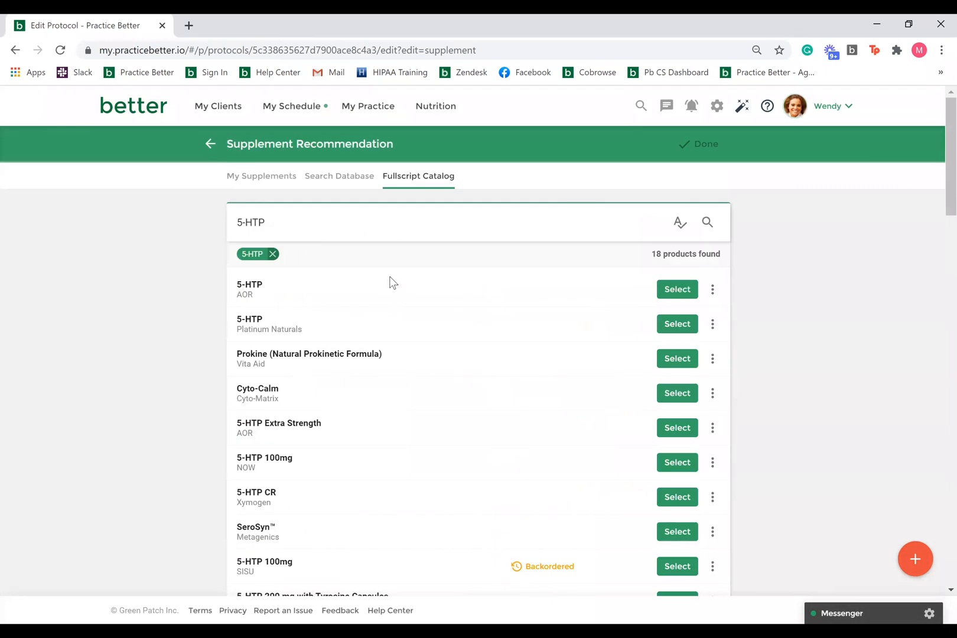
scroll(394, 295, "down", 5)
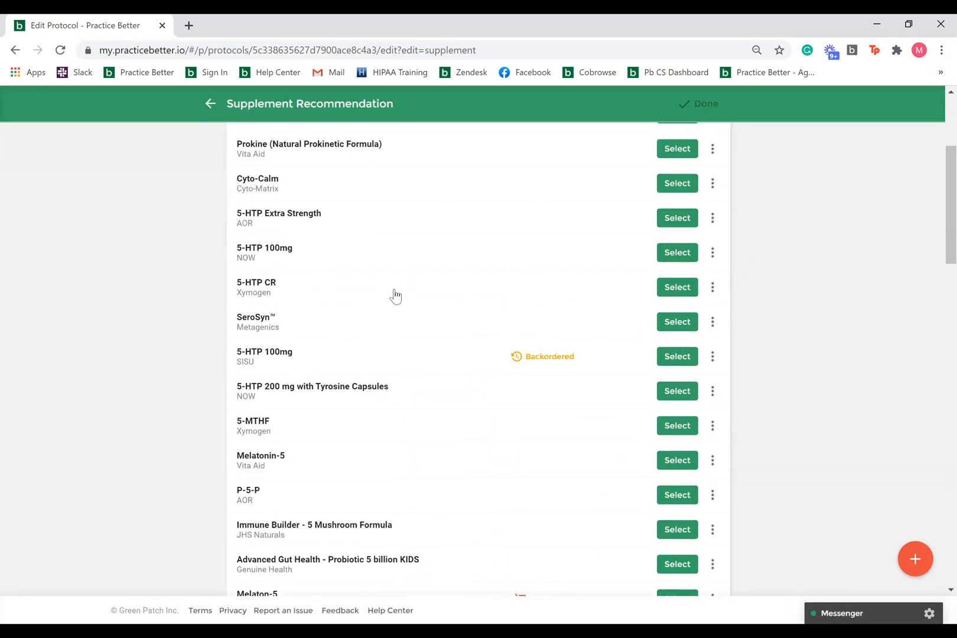
scroll(477, 356, "down", 1)
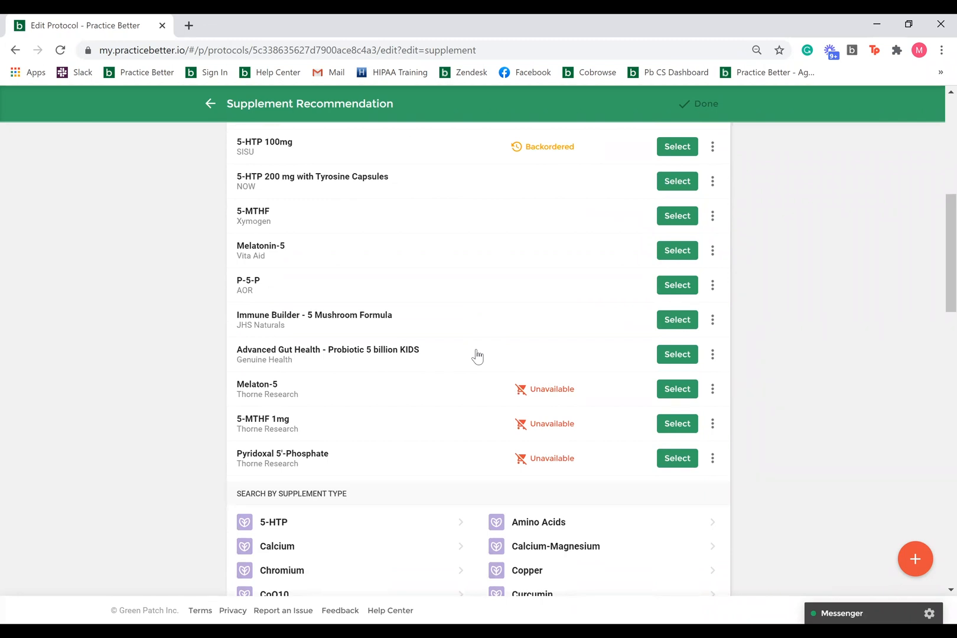
left_click(712, 348)
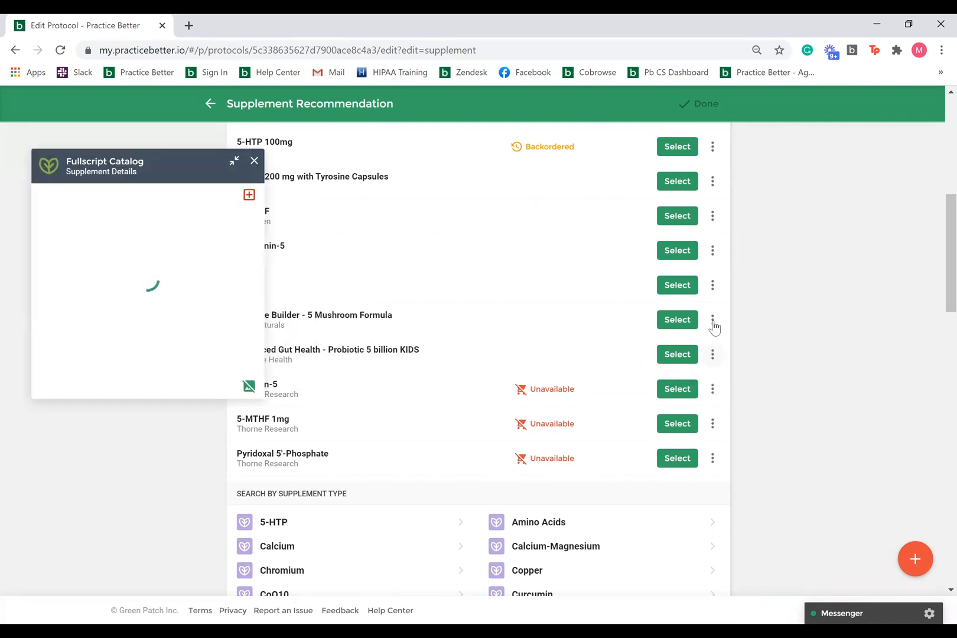
left_click(712, 319)
left_click(712, 285)
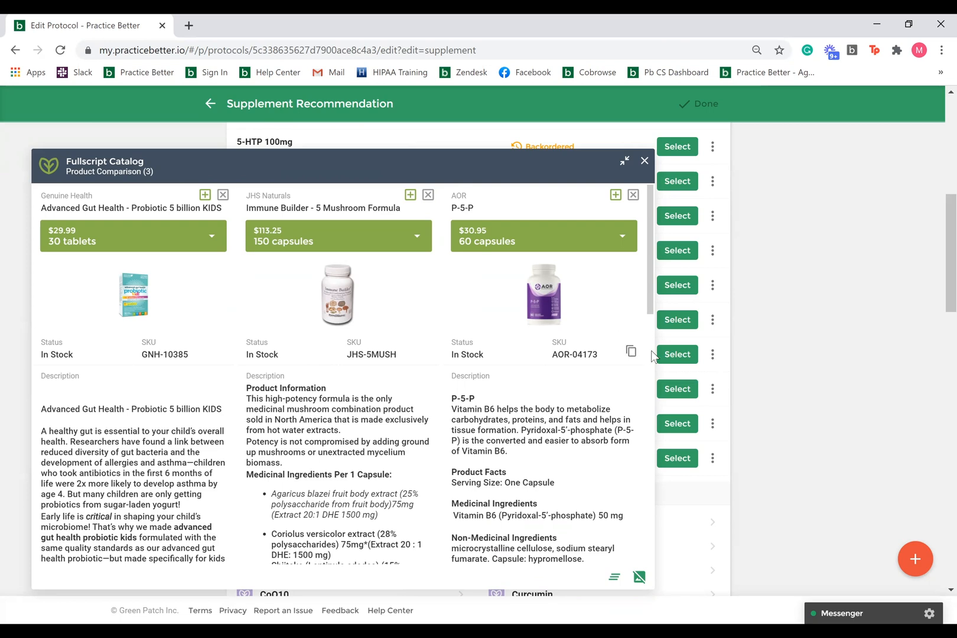
left_click(615, 196)
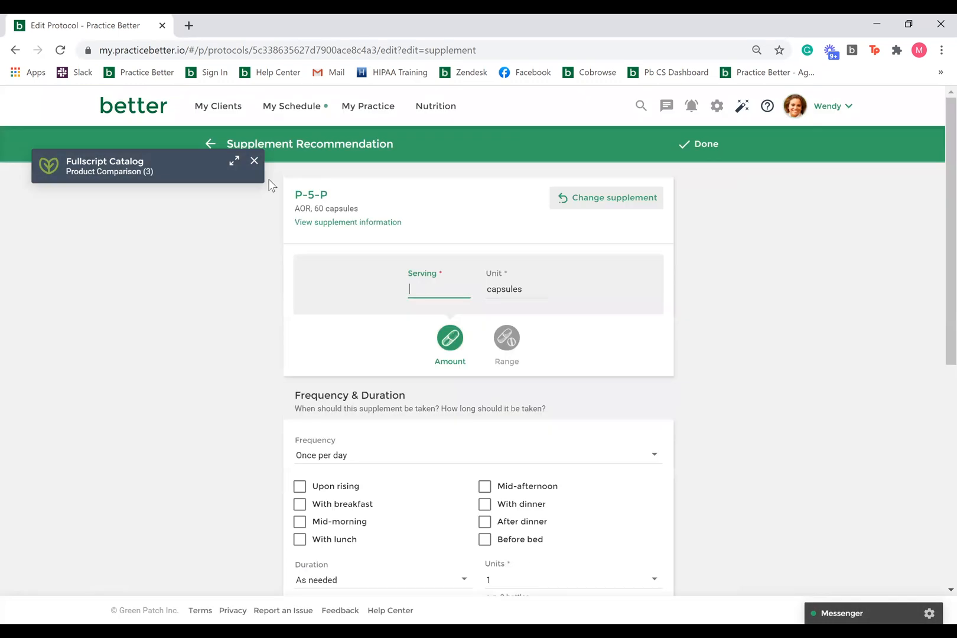
left_click(254, 160)
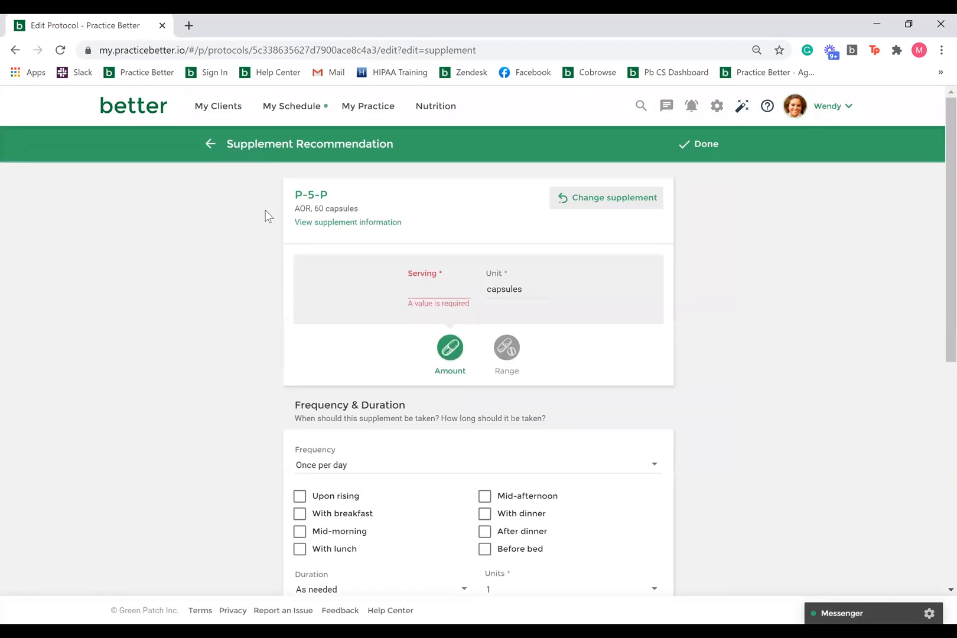
Set the P-5-P serving to 1 capsule taken upon rising, and add the supplement recommendation to the template.
left_click(454, 294)
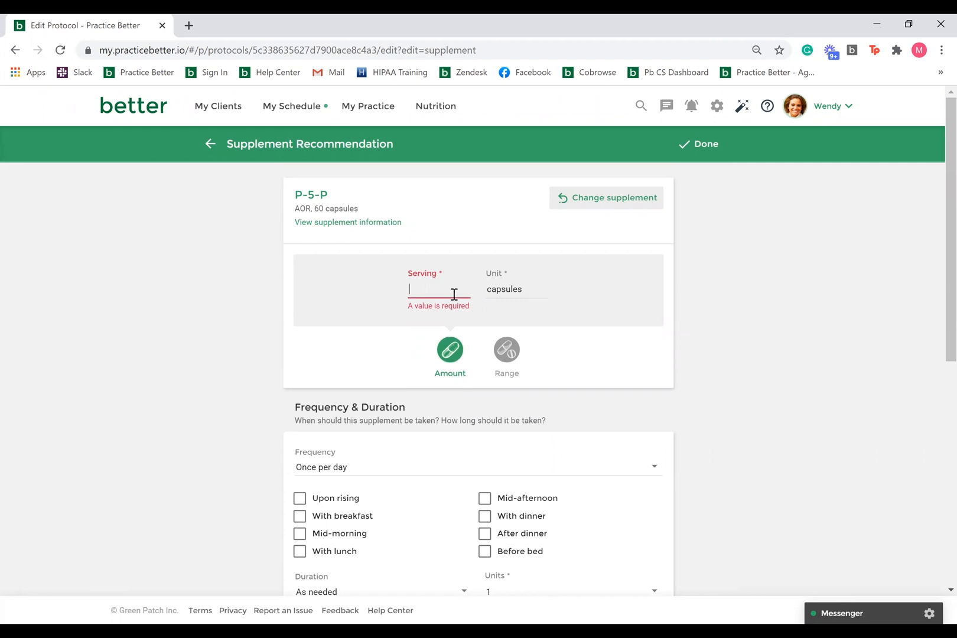
type("1")
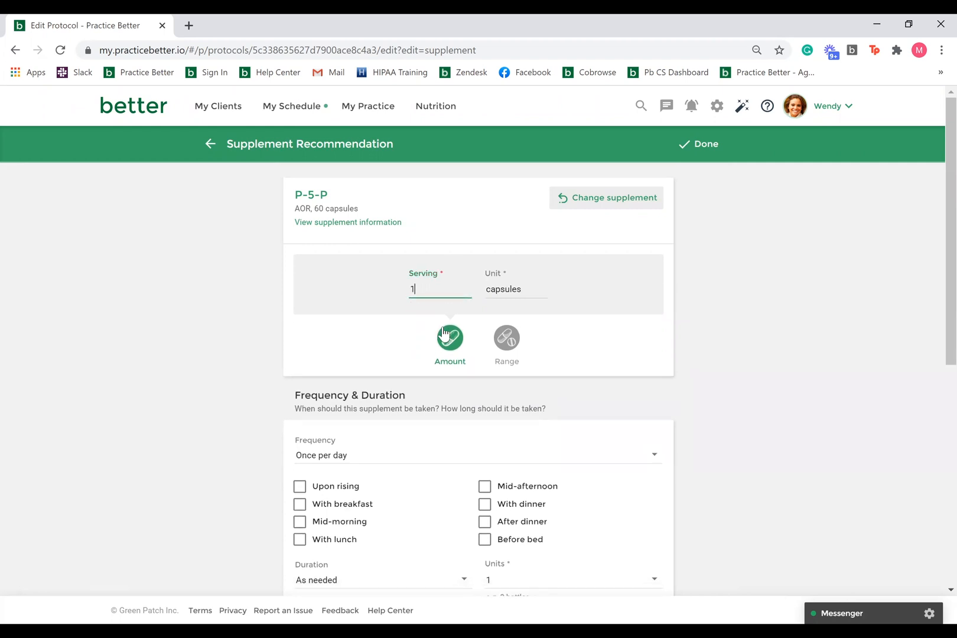
scroll(401, 373, "down", 2)
left_click(341, 347)
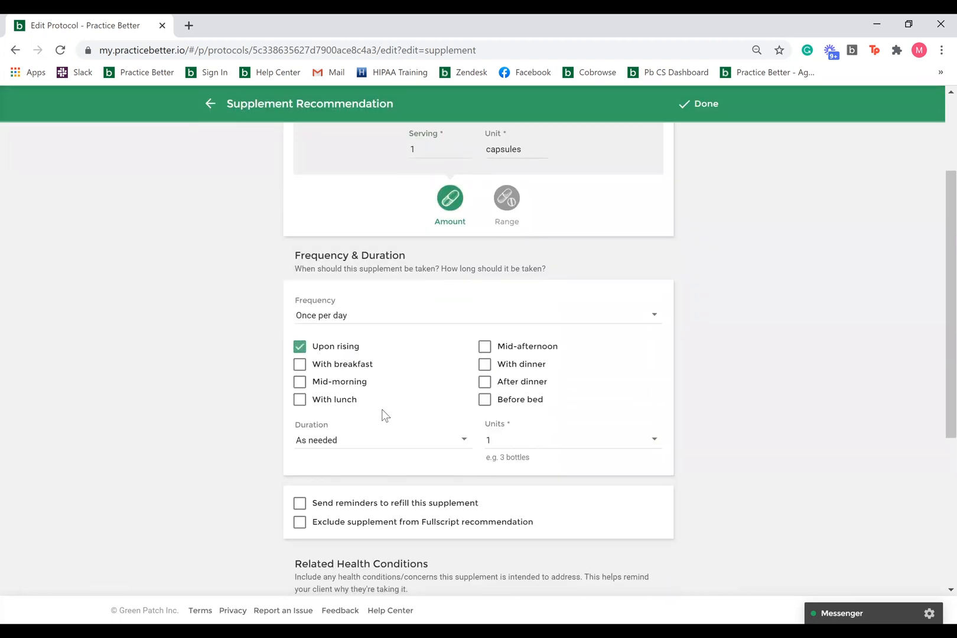
scroll(331, 415, "down", 3)
scroll(236, 419, "down", 2)
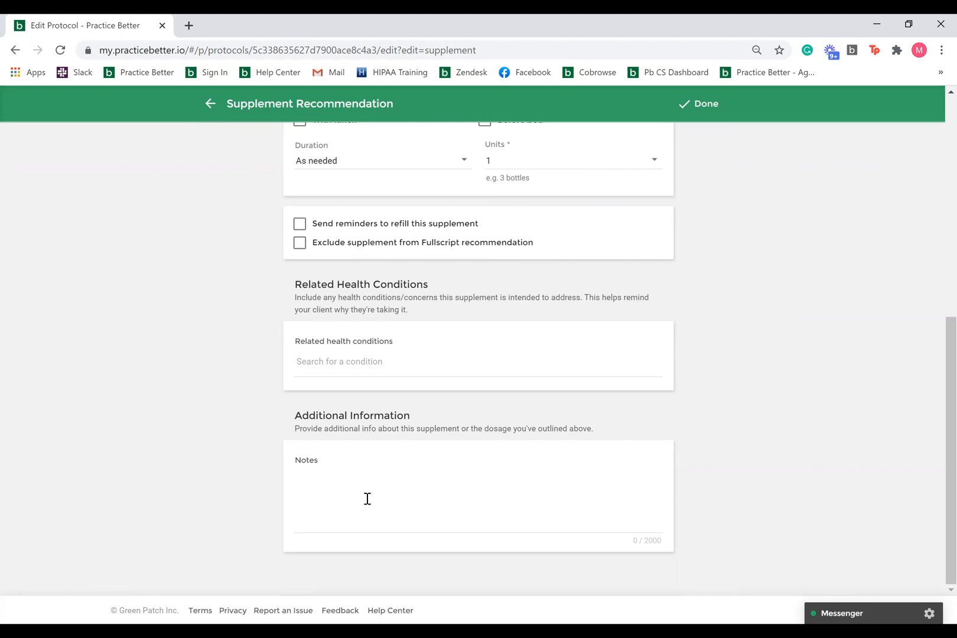
scroll(367, 499, "up", 7)
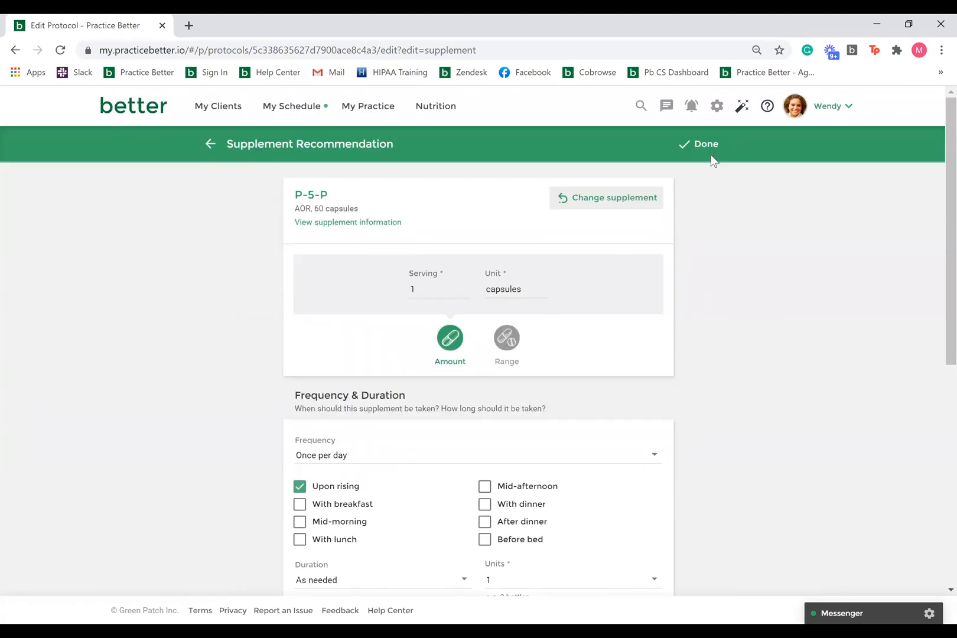
left_click(715, 145)
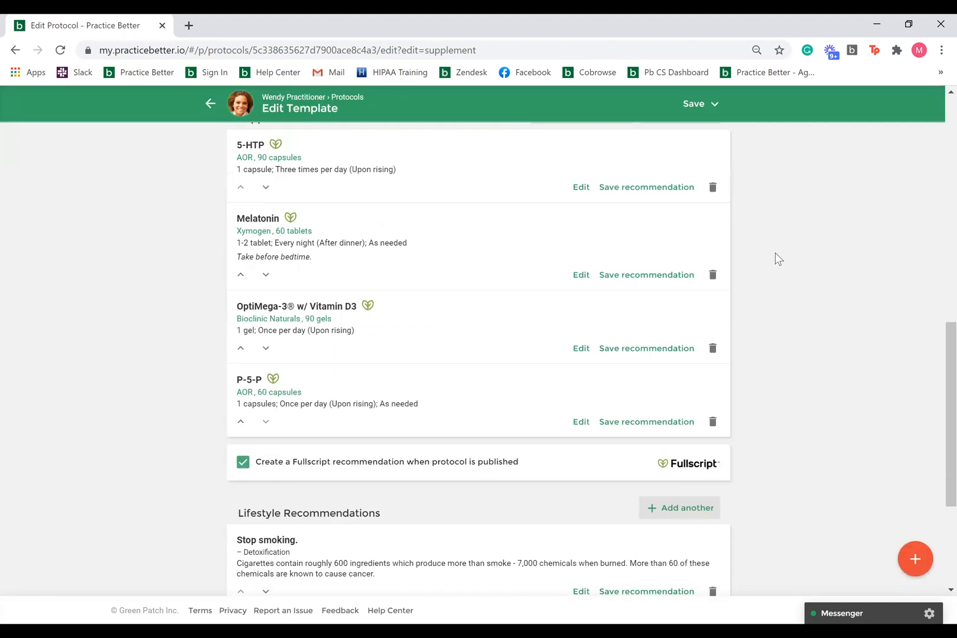
Examine the blank lifestyle recommendation form for the template and return without adding an entry.
scroll(776, 259, "down", 4)
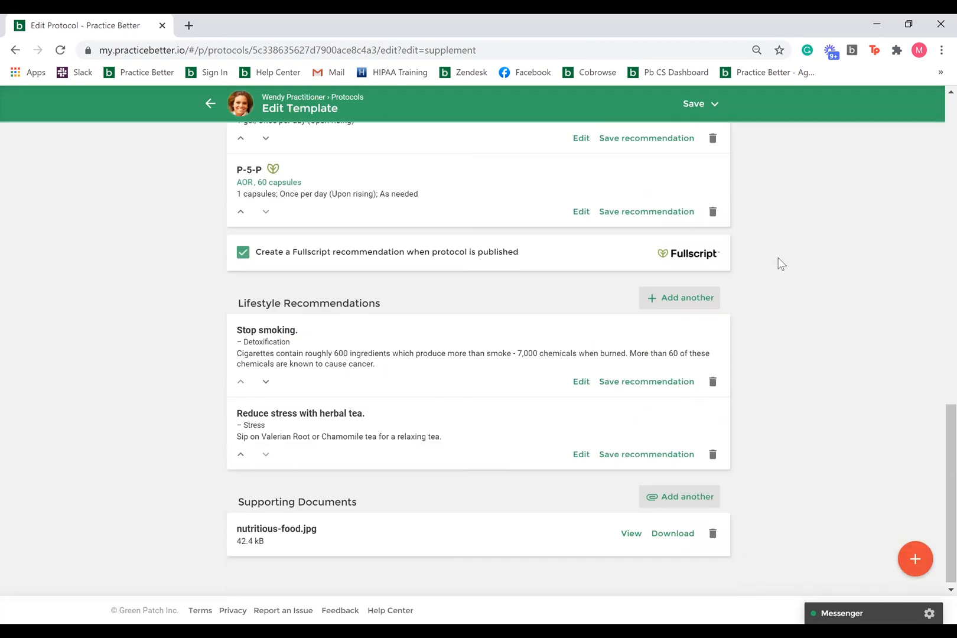
left_click(699, 303)
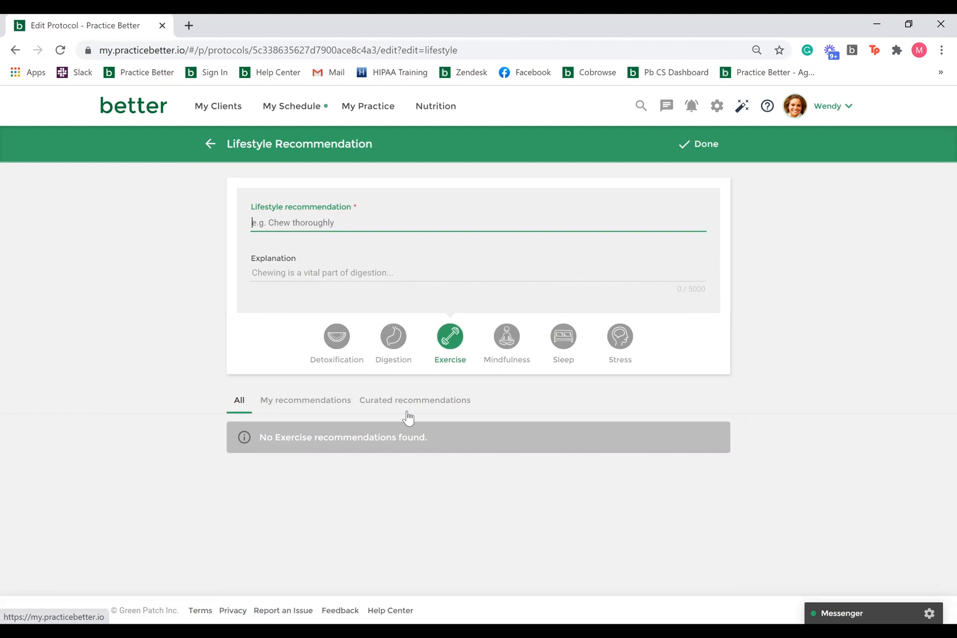
left_click(207, 148)
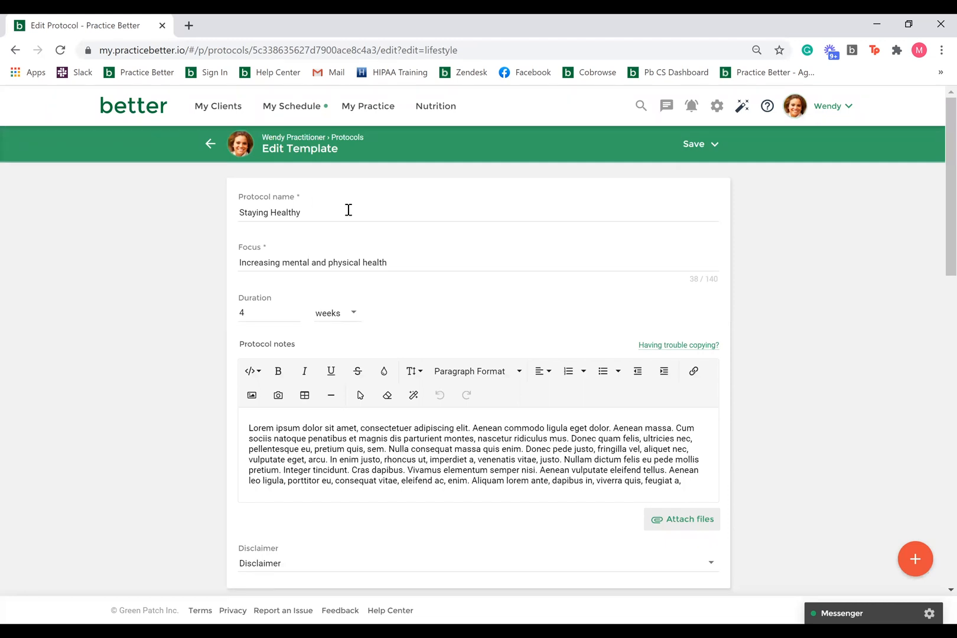
Save the changes to the Staying Healthy template.
left_click(704, 147)
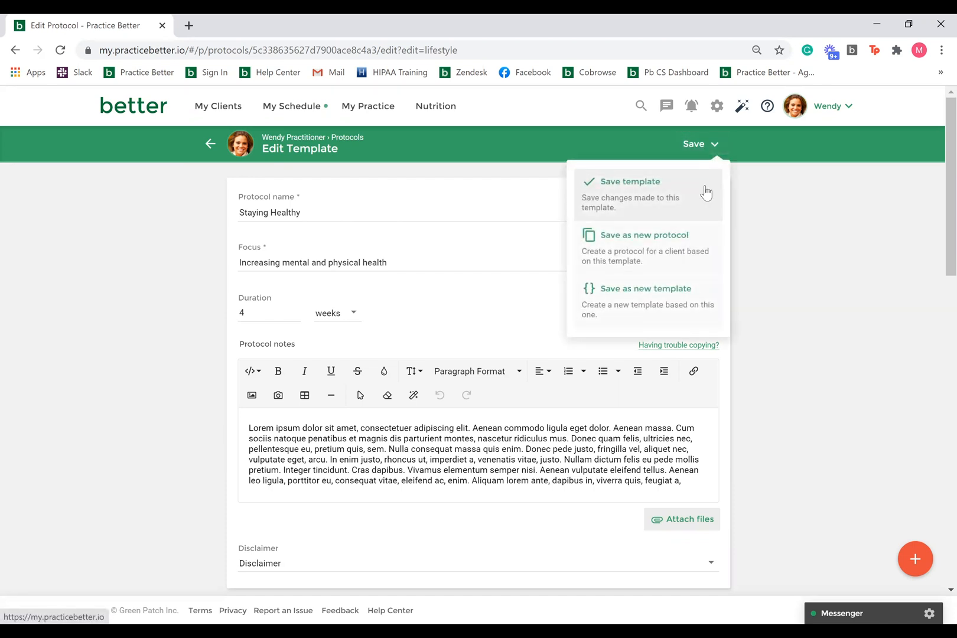
left_click(706, 193)
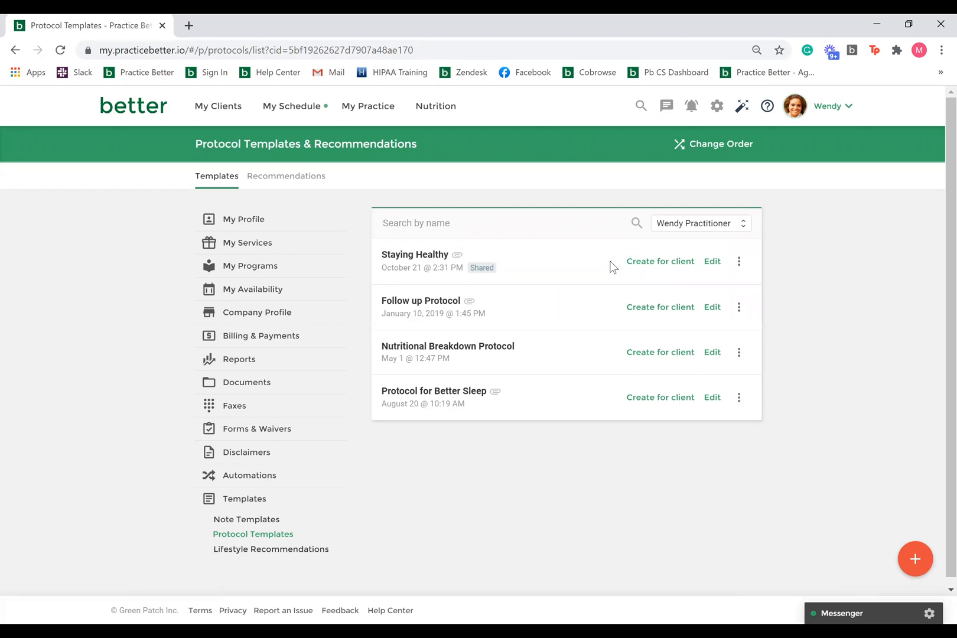
Create a new protocol for the client from the Staying Healthy template.
left_click(652, 269)
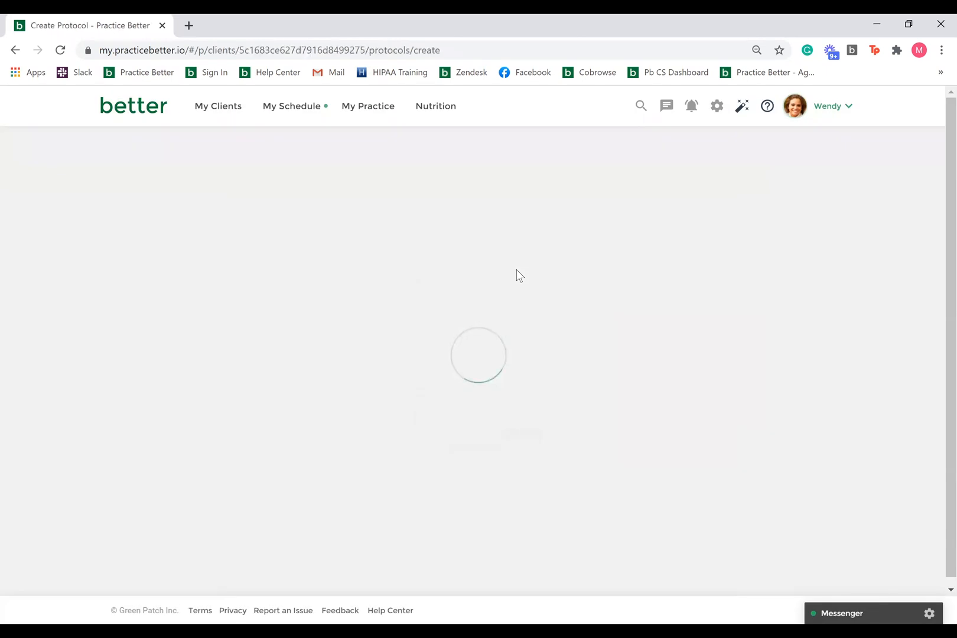
scroll(520, 267, "down", 3)
scroll(529, 263, "down", 3)
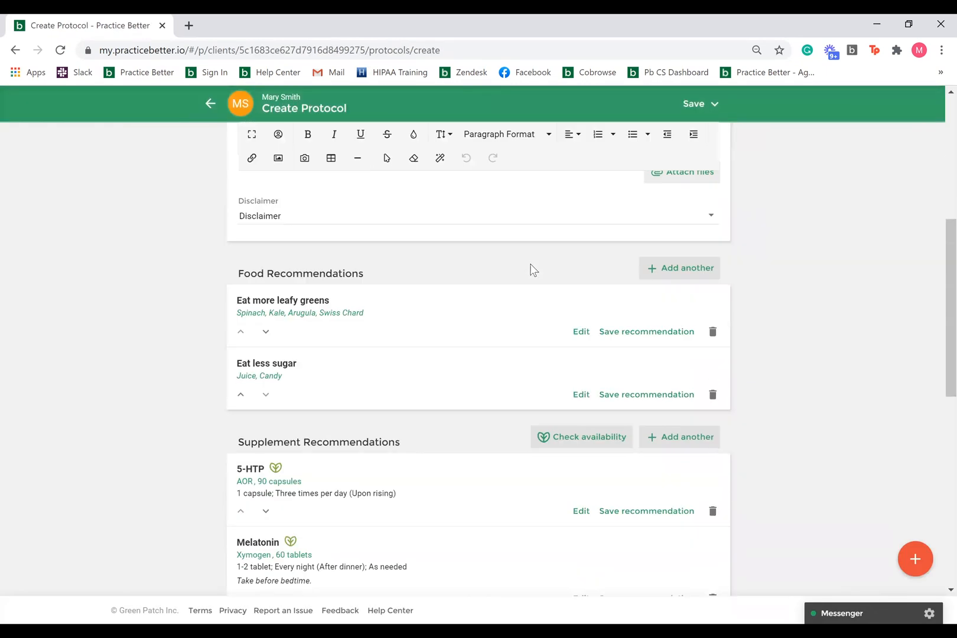
Remove the 5-HTP supplement and the "Reduce stress with herbal tea" lifestyle recommendation from the client's protocol.
scroll(579, 272, "down", 2)
left_click(713, 371)
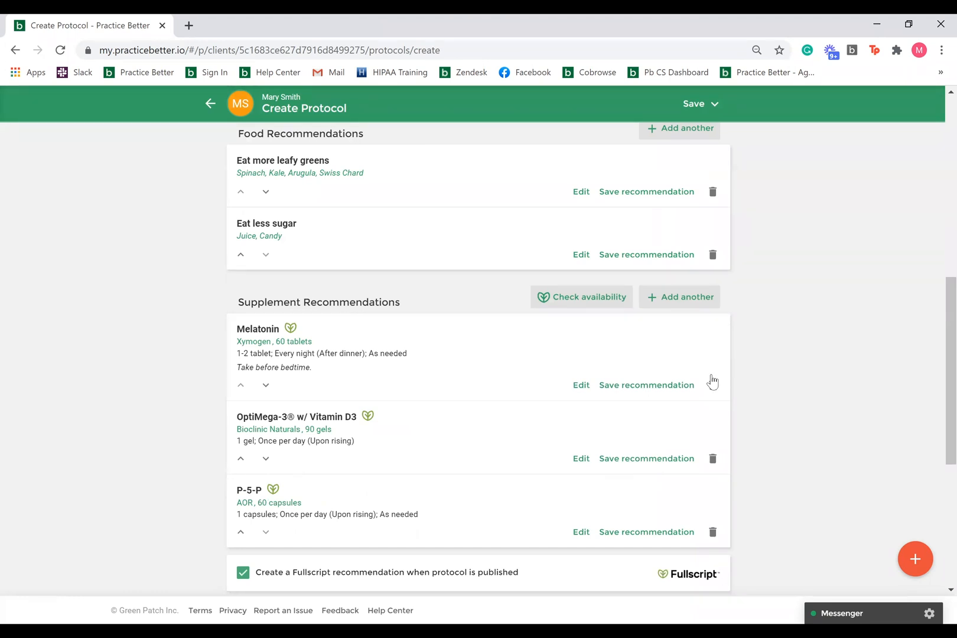
scroll(719, 378, "down", 5)
left_click(713, 495)
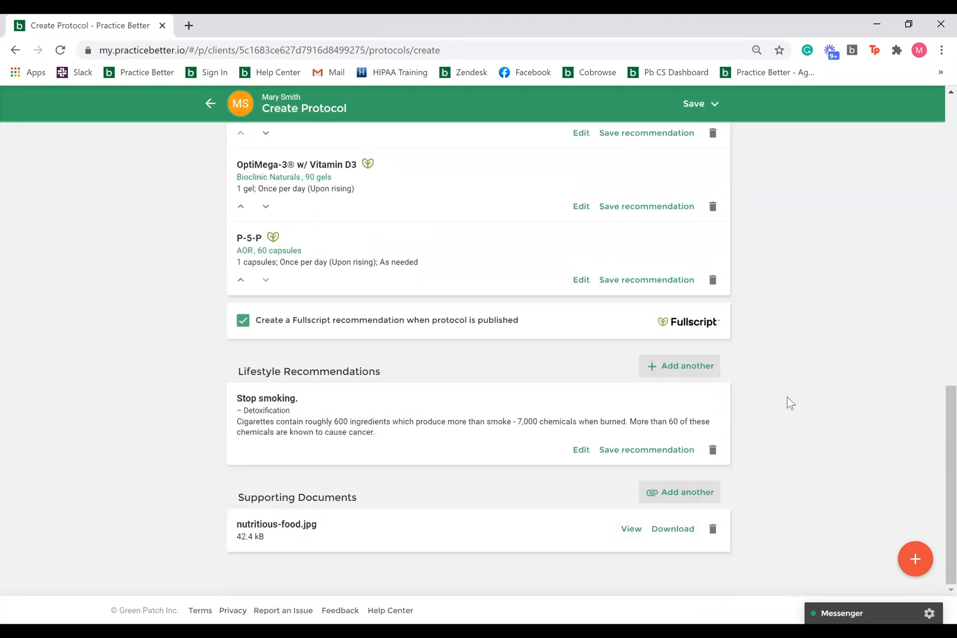
Save and publish the client's protocol with a confirmation notification sent to the client, finishing without an in-office checkout or discount adjustment.
left_click(716, 105)
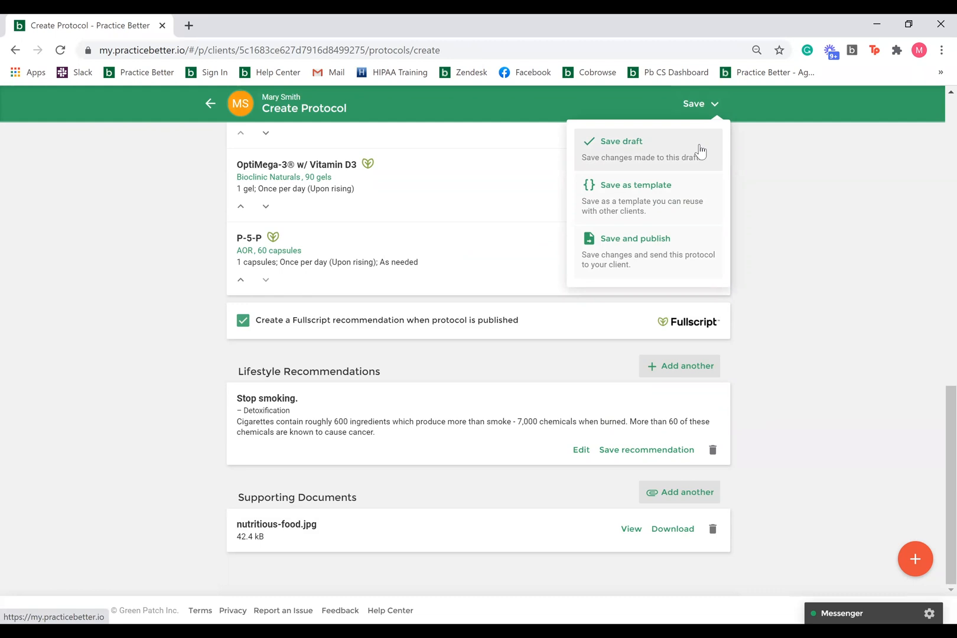
left_click(680, 244)
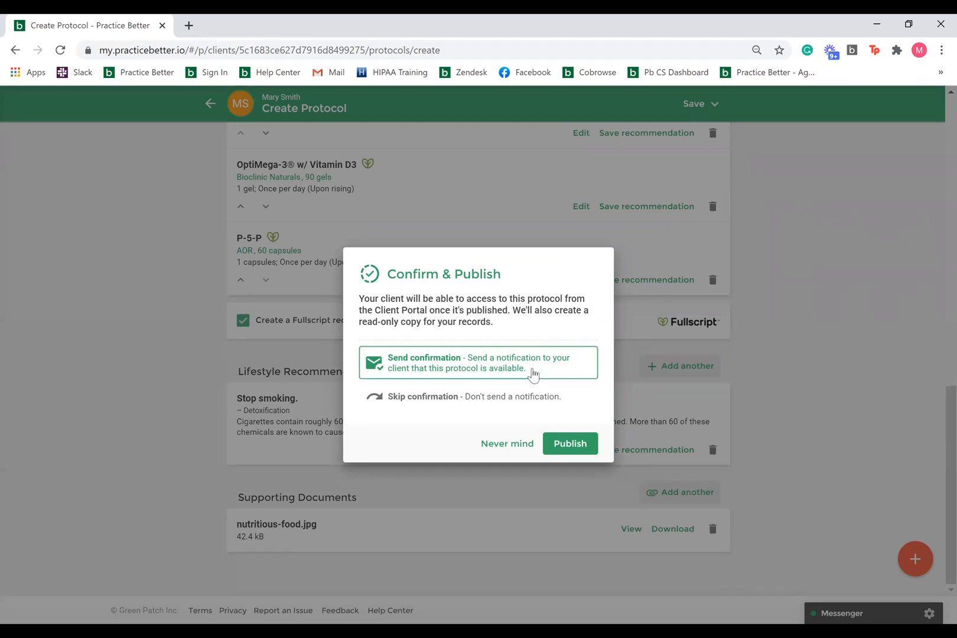
left_click(567, 446)
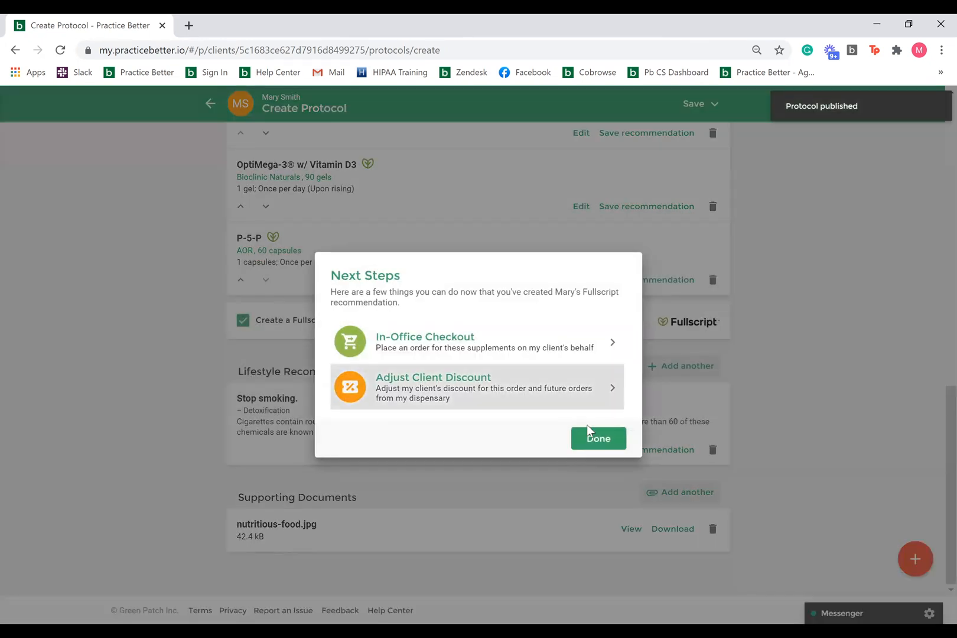
left_click(590, 437)
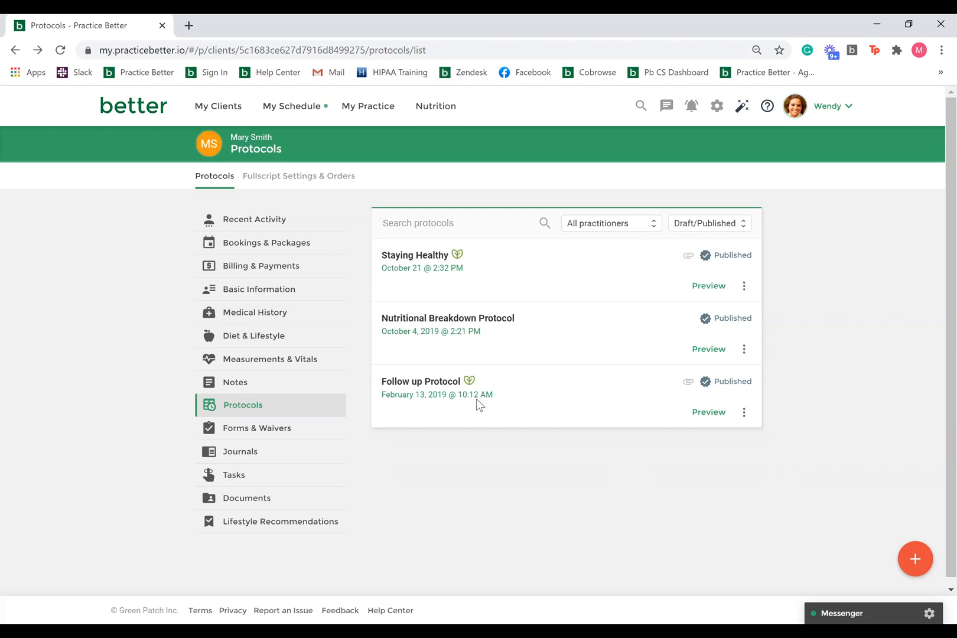
Open the published Staying Healthy protocol and review its details down to the supplement chart.
left_click(407, 258)
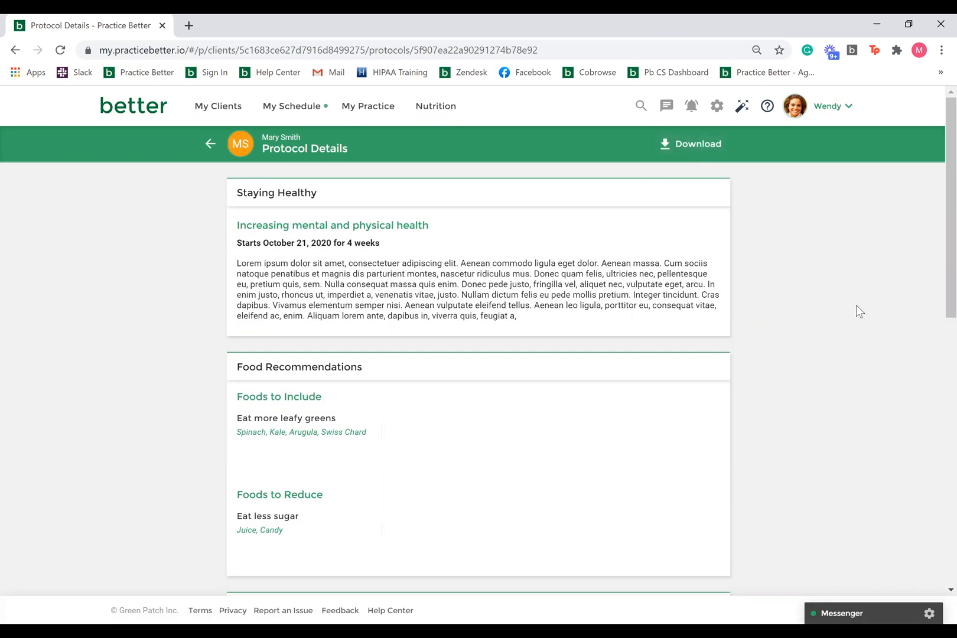
scroll(848, 273, "down", 8)
scroll(846, 277, "down", 2)
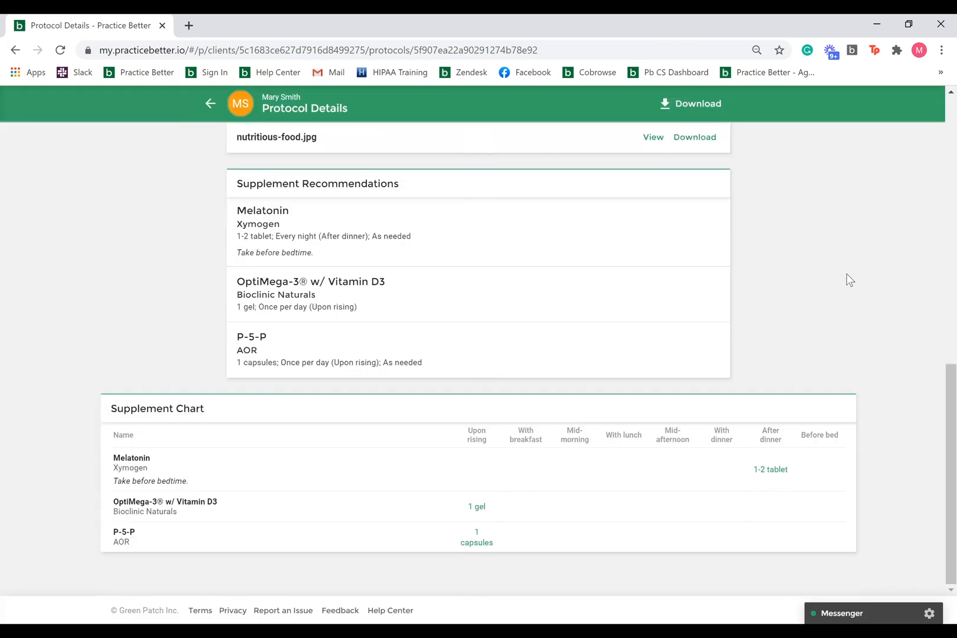